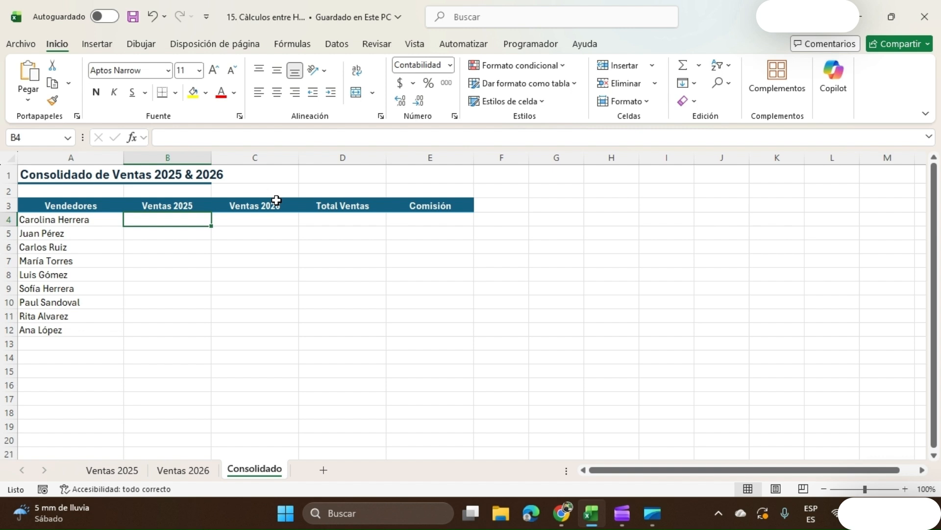
# - Review the Ventas 2025 and Ventas 2026 reports, and return to the Consolidado sheet
pyautogui.click(104, 471)
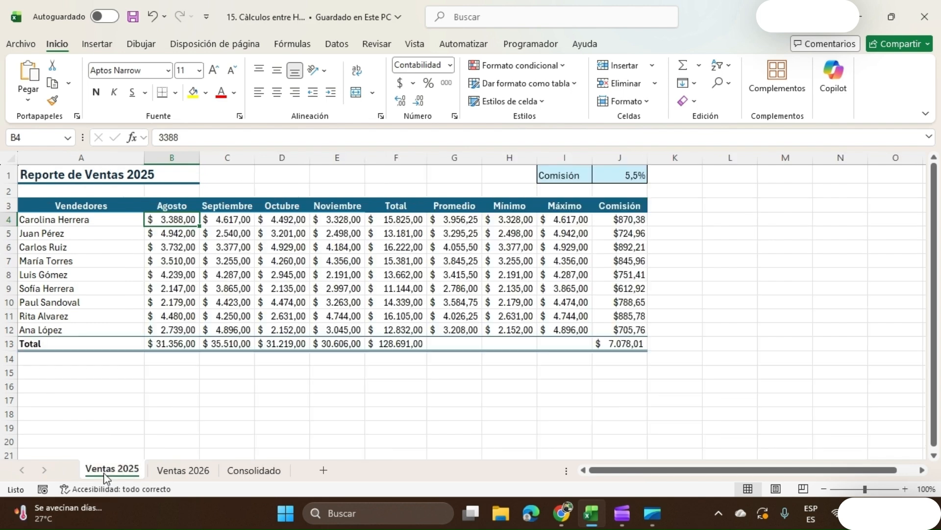
pyautogui.click(159, 472)
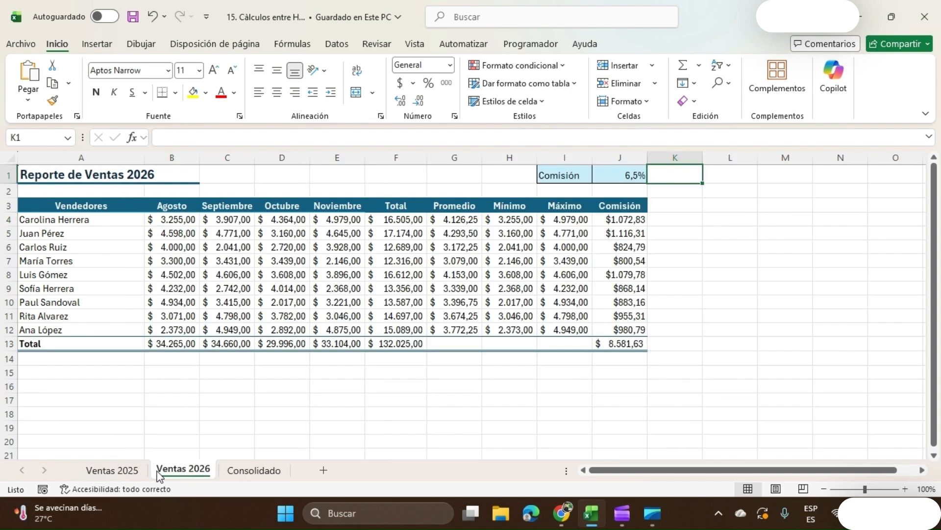
pyautogui.click(258, 470)
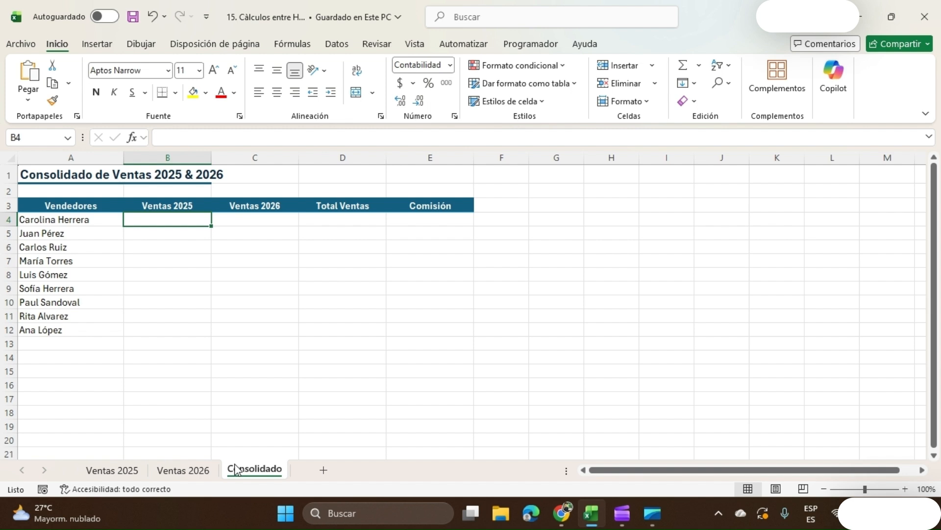
# - Try copying the first vendor's total from F4 of Ventas 2025 into B4 of Consolidado with a regular paste
pyautogui.click(109, 472)
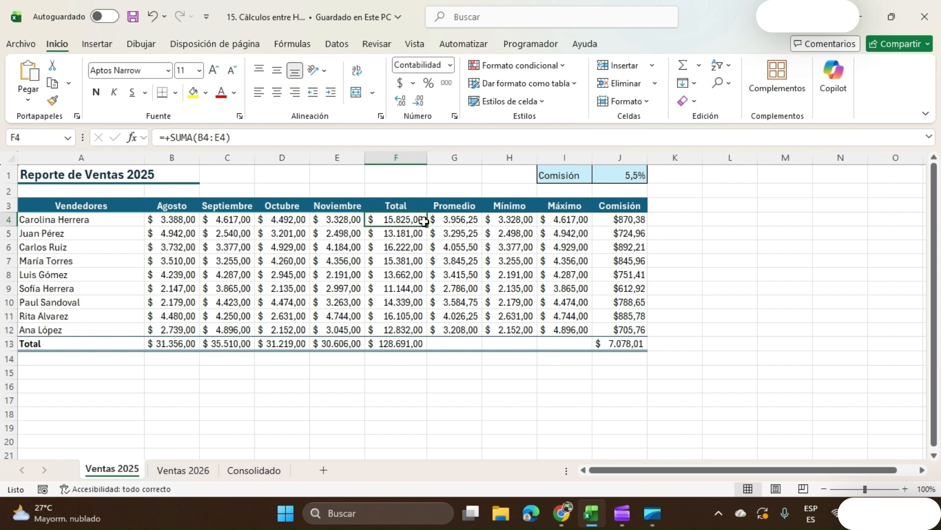
pyautogui.hotkey('ctrl', 'c')
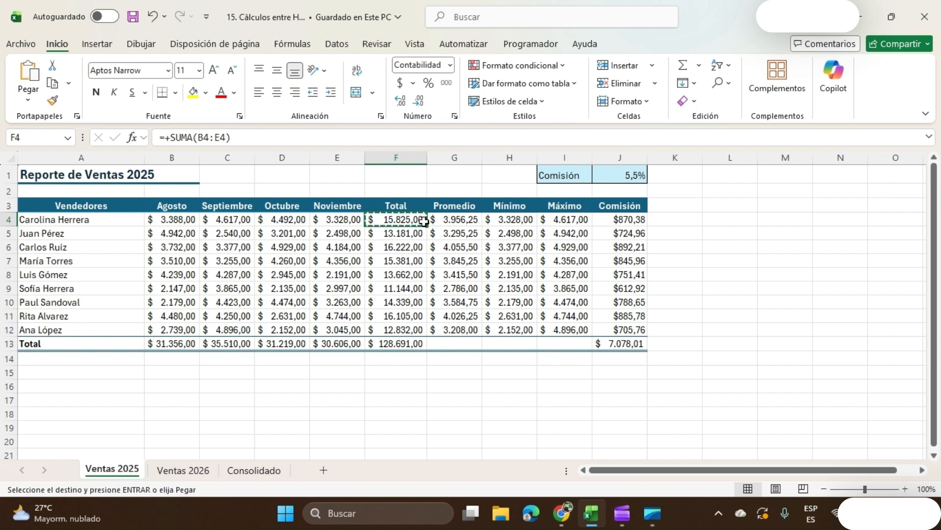
pyautogui.click(253, 469)
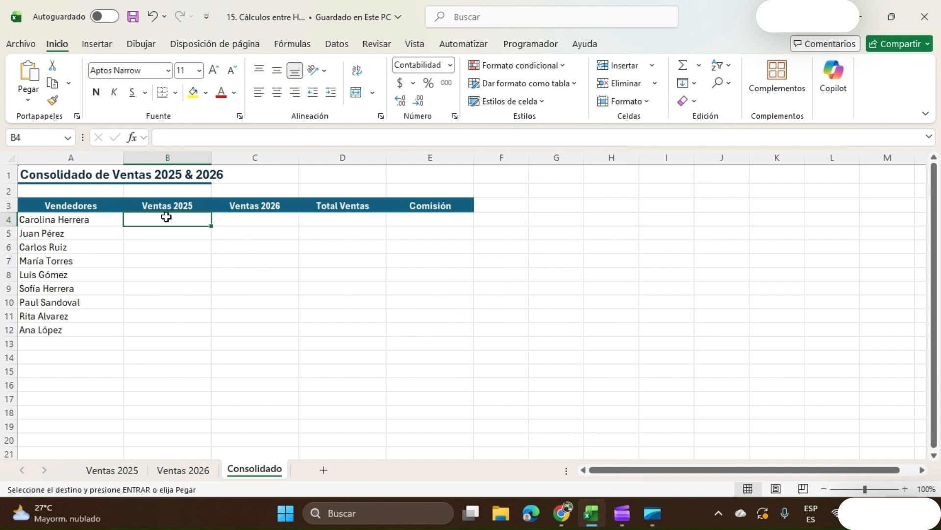
pyautogui.hotkey('ctrl', 'v')
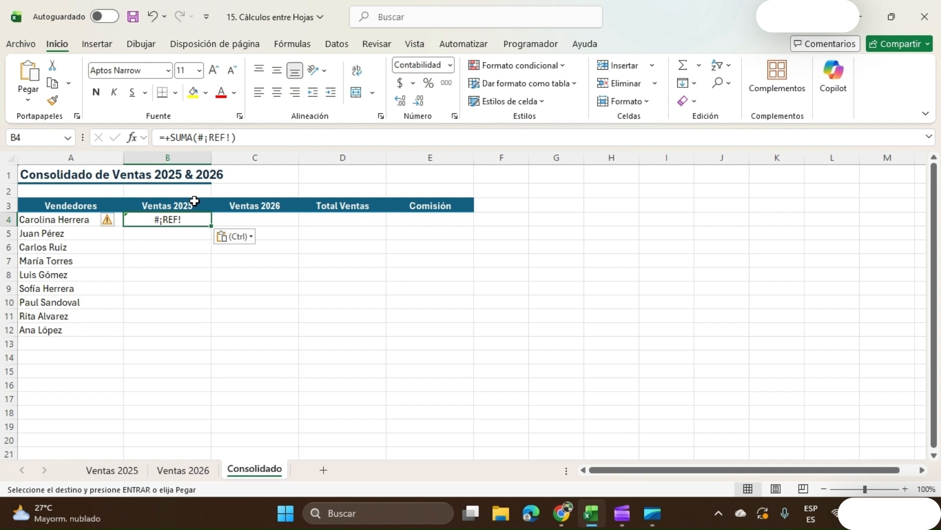
pyautogui.press('Escape')
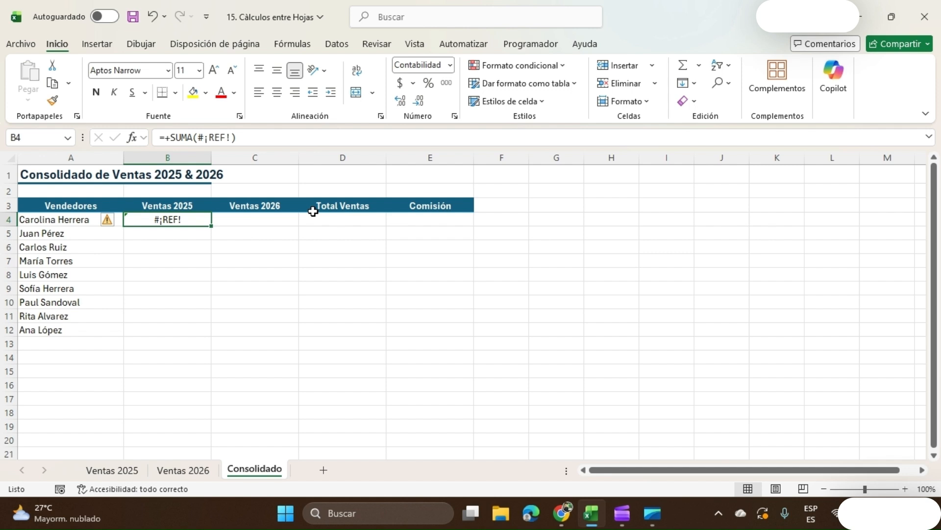
# - Compare the formula in F4 of Ventas 2025 with the pasted one in B4 of Consolidado, and clear B4
pyautogui.click(112, 470)
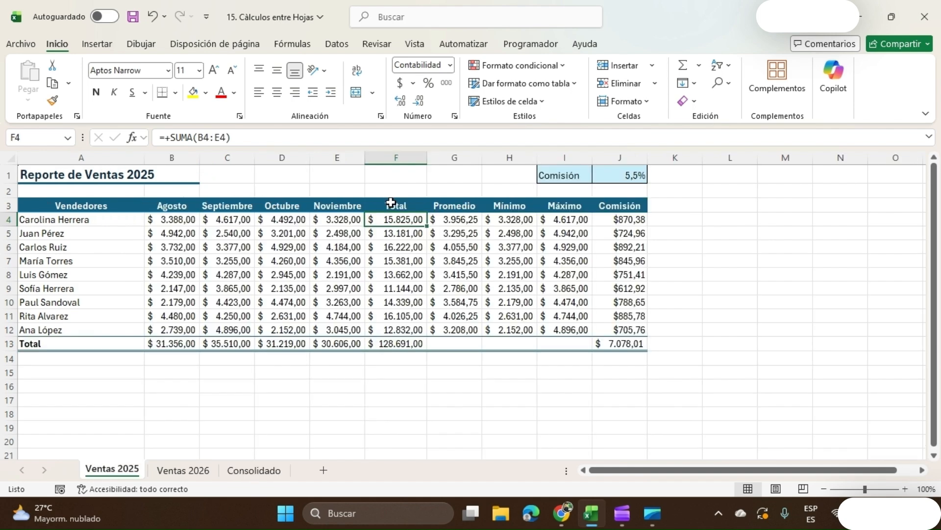
pyautogui.press('F2')
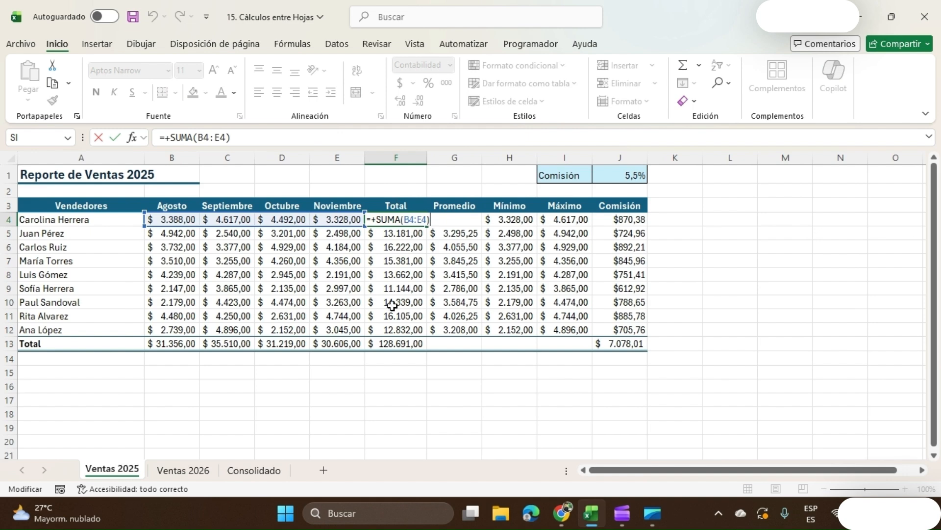
pyautogui.click(247, 471)
pyautogui.press('F2')
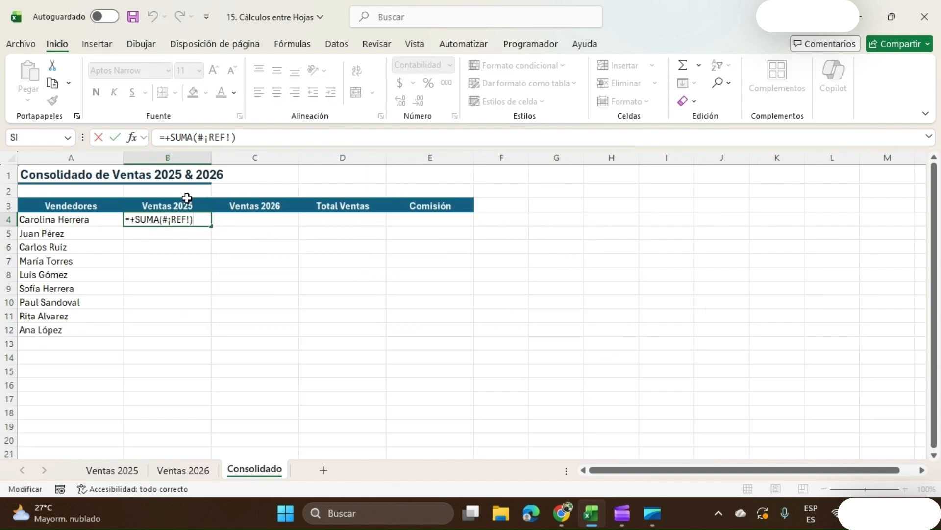
pyautogui.press('Escape')
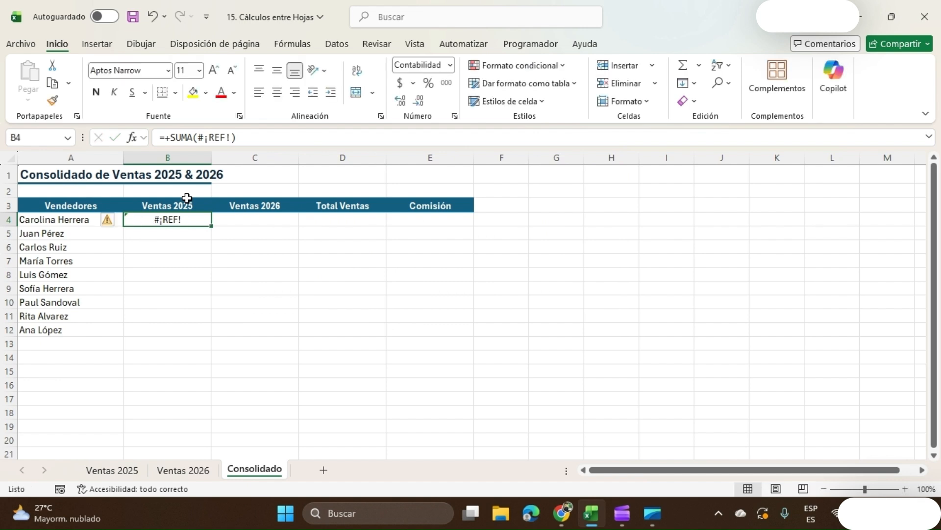
pyautogui.press('Delete')
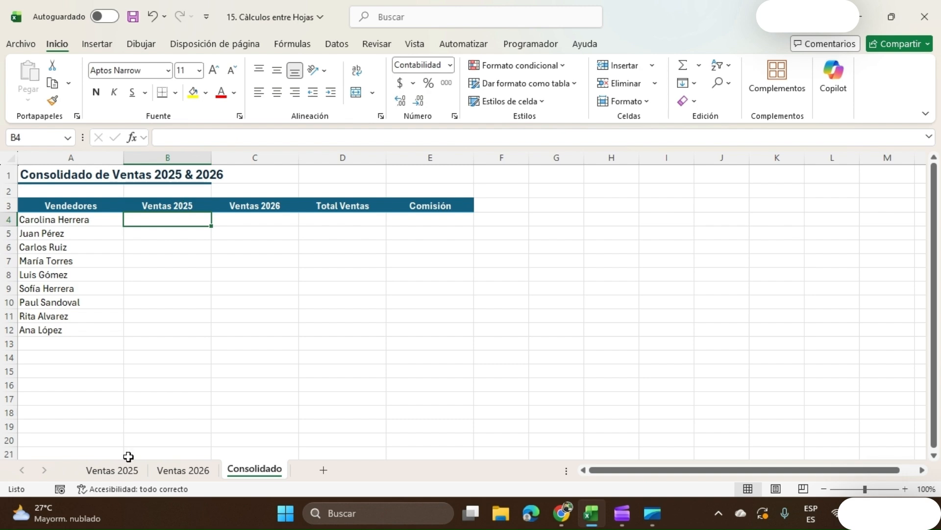
# - Copy F4 from Ventas 2025 and paste it as values only into B4 of Consolidado
pyautogui.click(113, 469)
pyautogui.hotkey('ctrl', 'c')
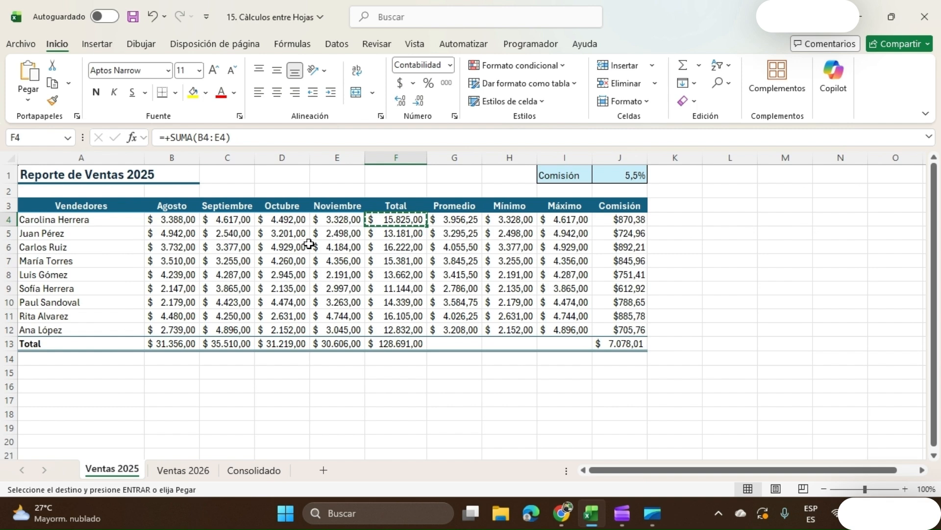
pyautogui.click(255, 469)
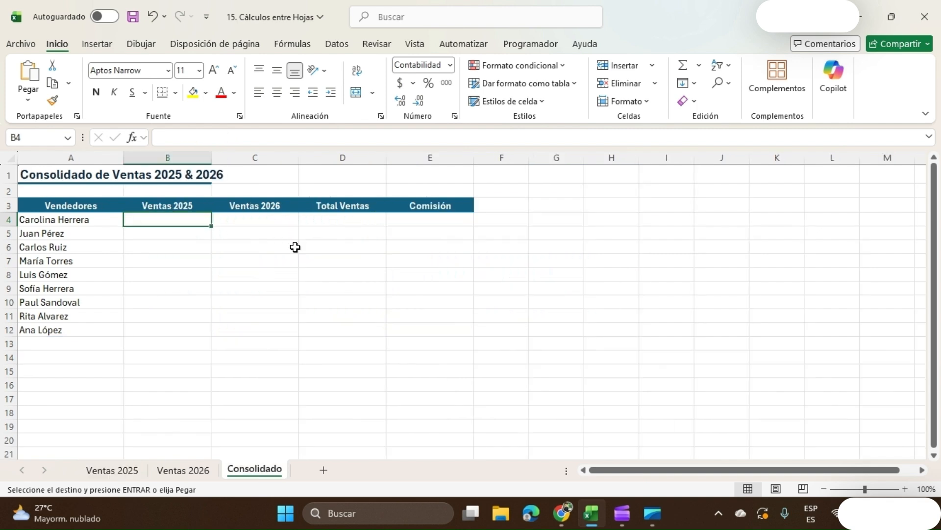
pyautogui.hotkey('ctrl', 'v')
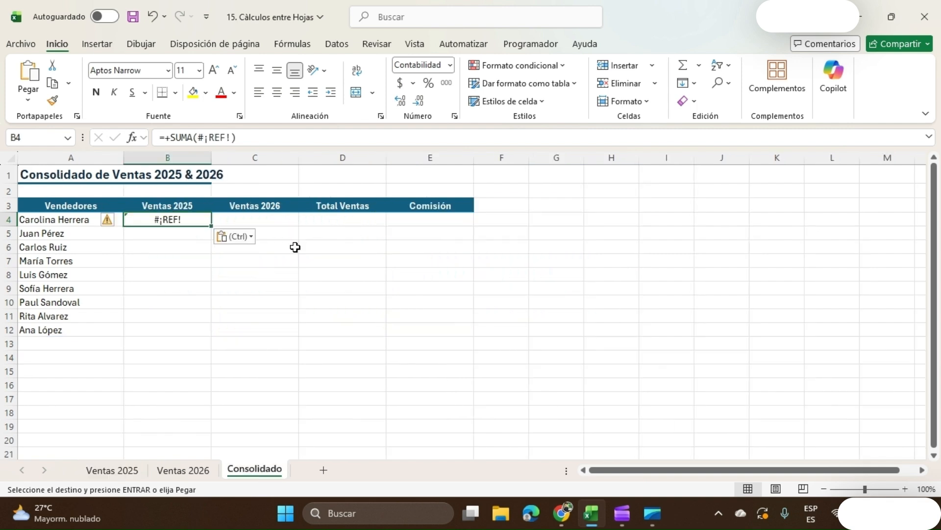
pyautogui.click(246, 237)
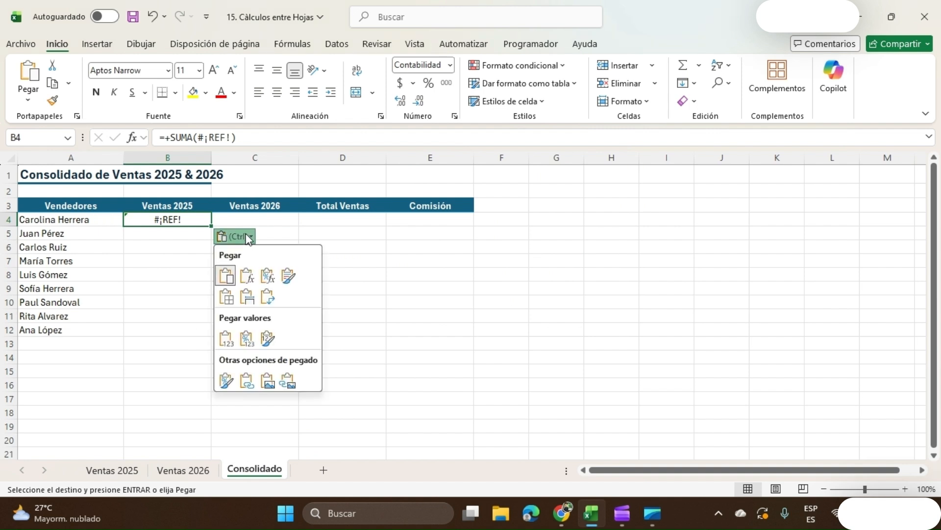
pyautogui.click(225, 339)
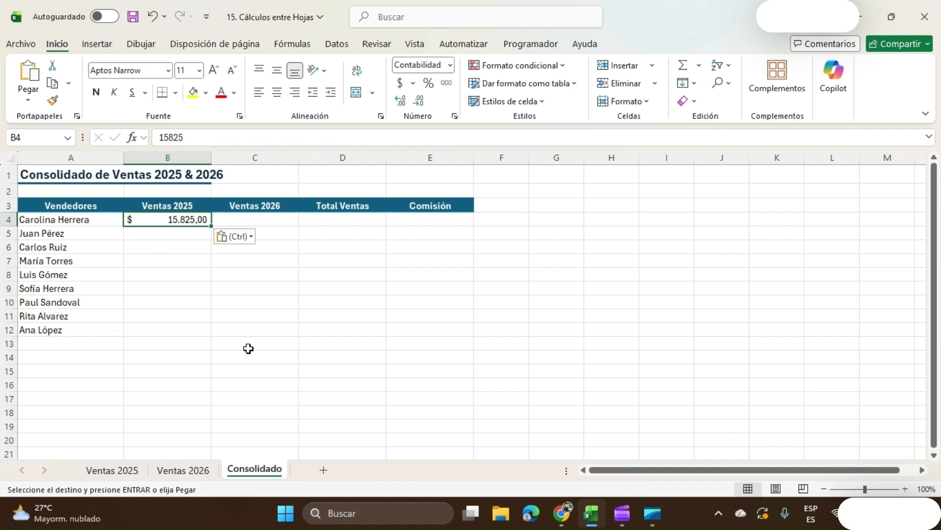
# - Overwrite F4 in Ventas 2025 with 7000 and check whether B4 in Consolidado updates
pyautogui.click(104, 470)
pyautogui.press('F2')
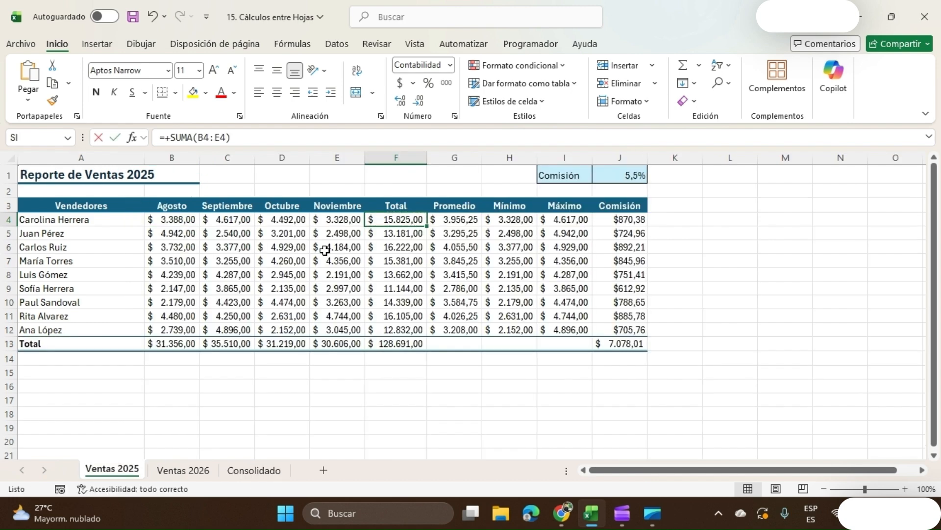
pyautogui.write('7000')
pyautogui.press('Tab')
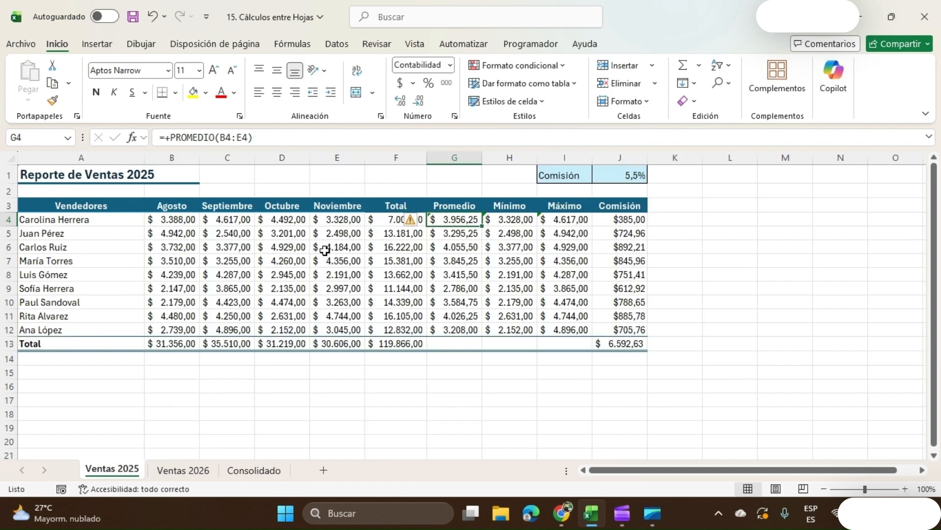
pyautogui.click(255, 470)
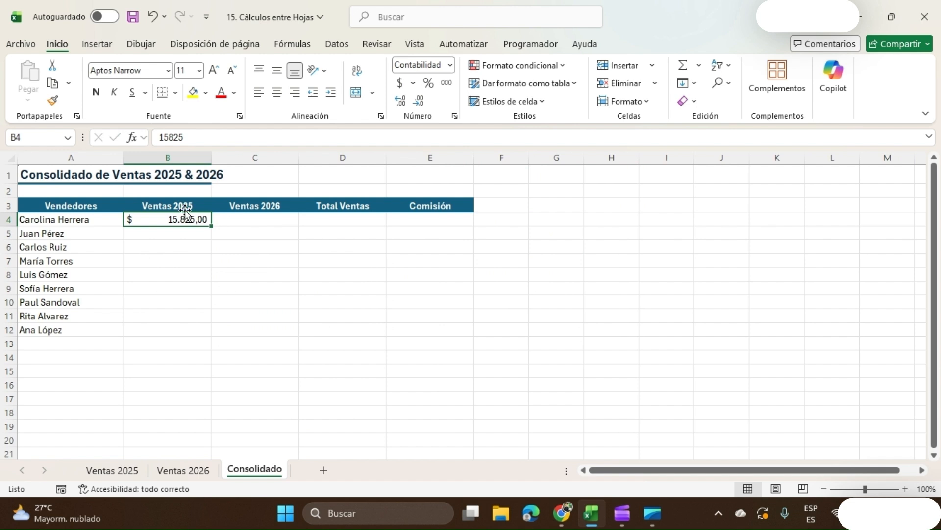
# - Undo the change to F4 in Ventas 2025 and clear the pasted value from B4 in Consolidado
pyautogui.hotkey('ctrl', 'z')
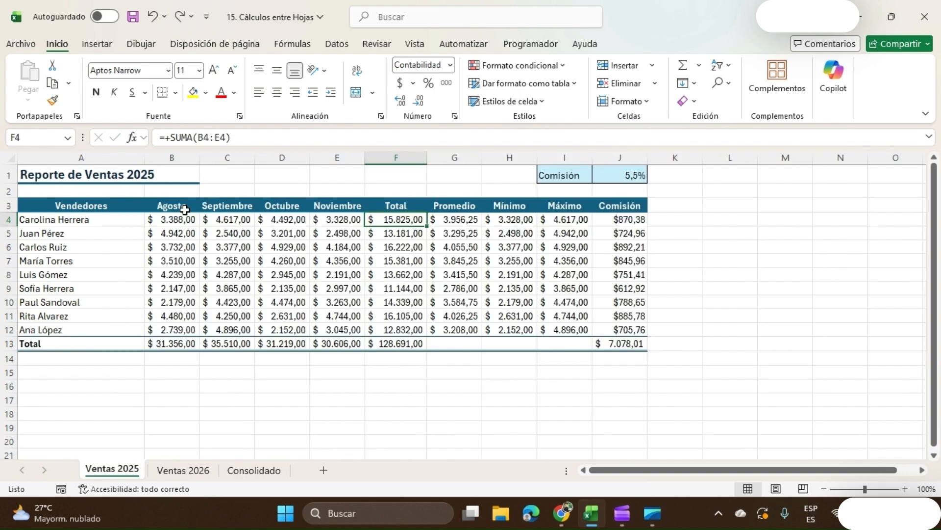
pyautogui.click(255, 471)
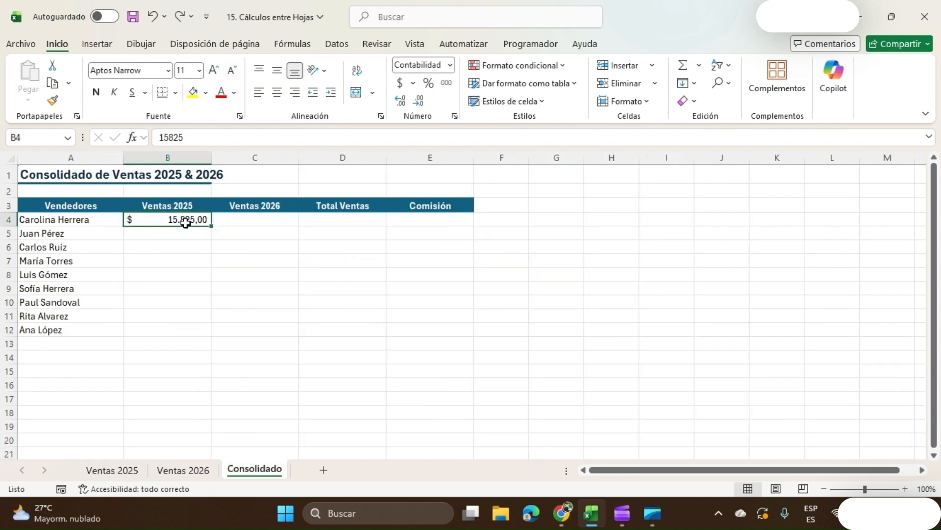
pyautogui.press('Delete')
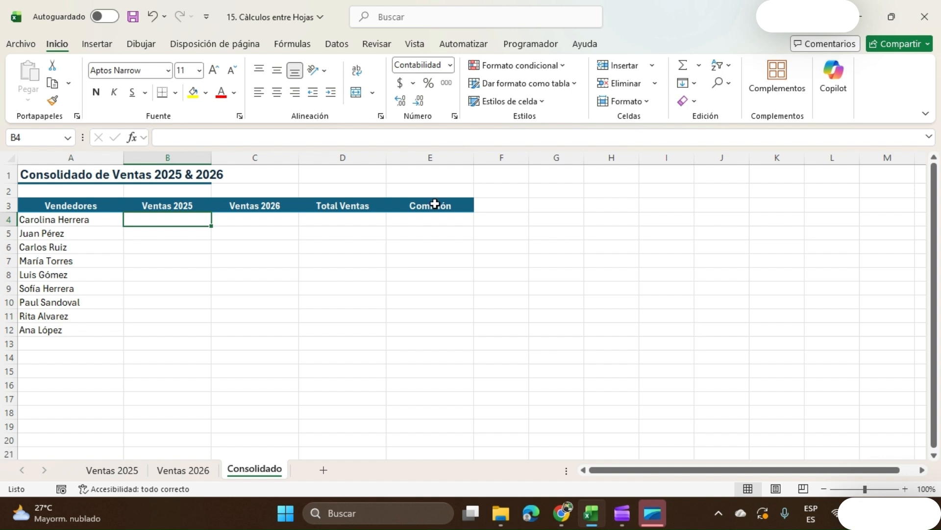
# - Enter 500 in E1 of Consolidado and reference that cell from B4 with the formula =E1
pyautogui.click(417, 178)
pyautogui.write('500')
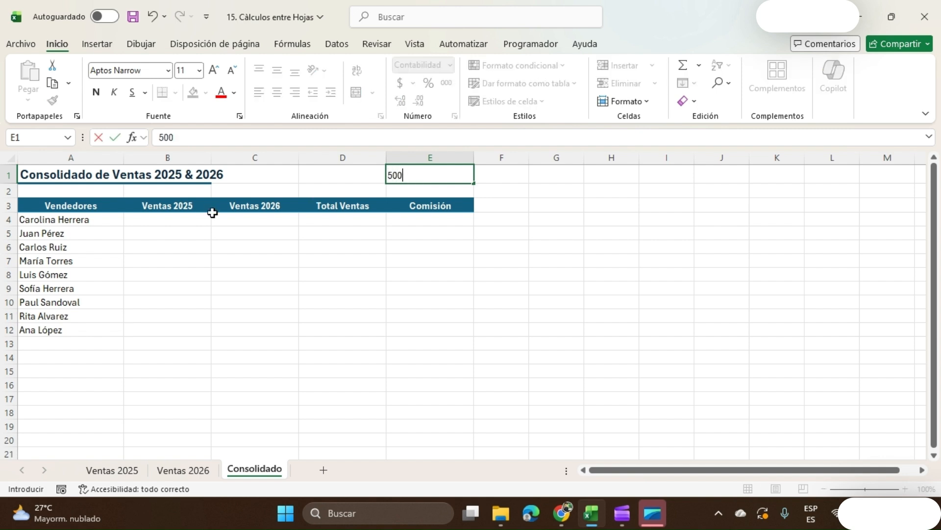
pyautogui.click(184, 221)
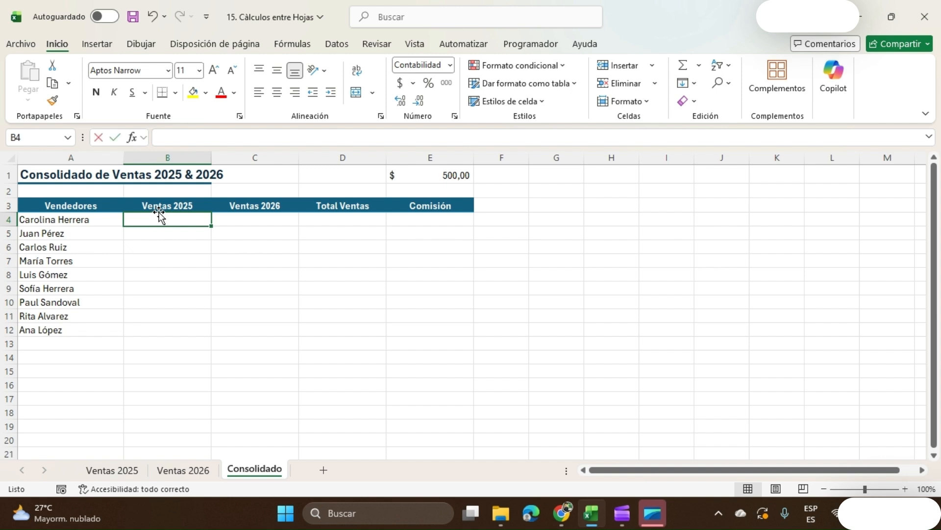
pyautogui.write('=')
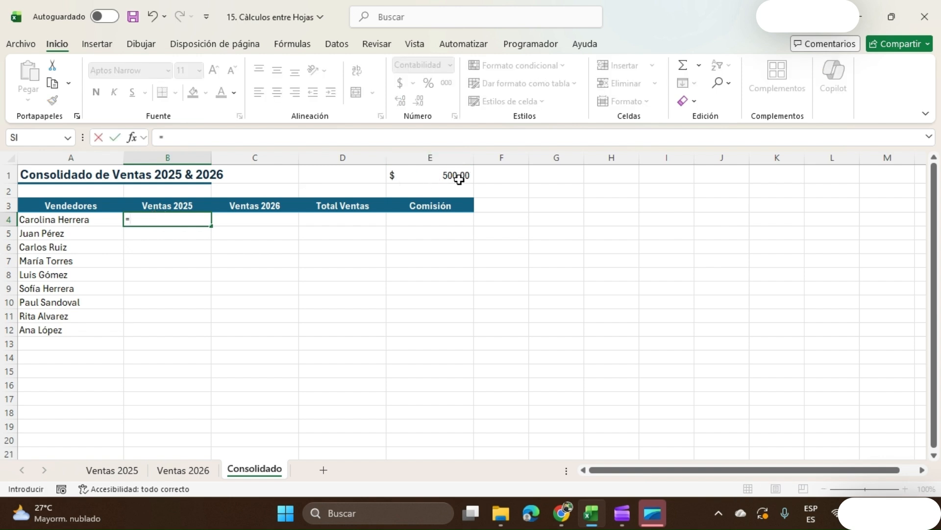
pyautogui.click(435, 172)
pyautogui.press('Return')
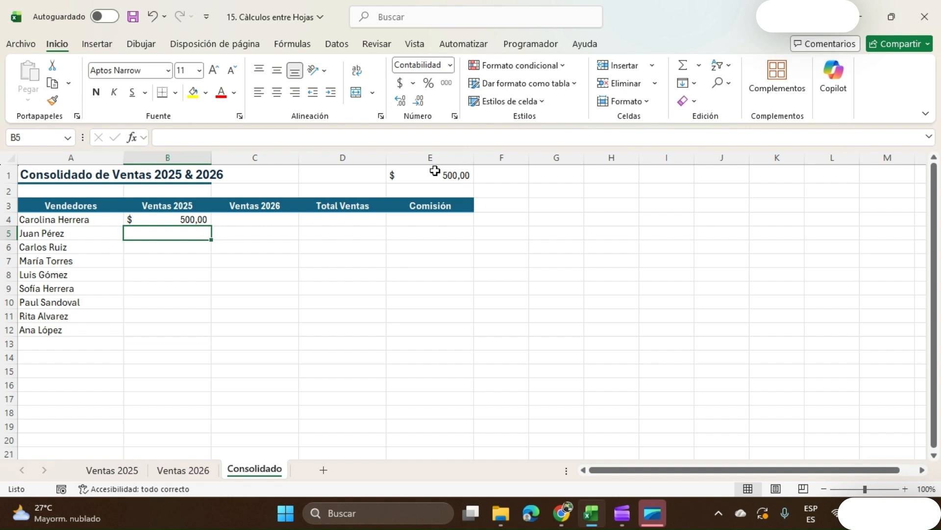
# - Set E1 to 200 to test the reference in B4
pyautogui.click(435, 171)
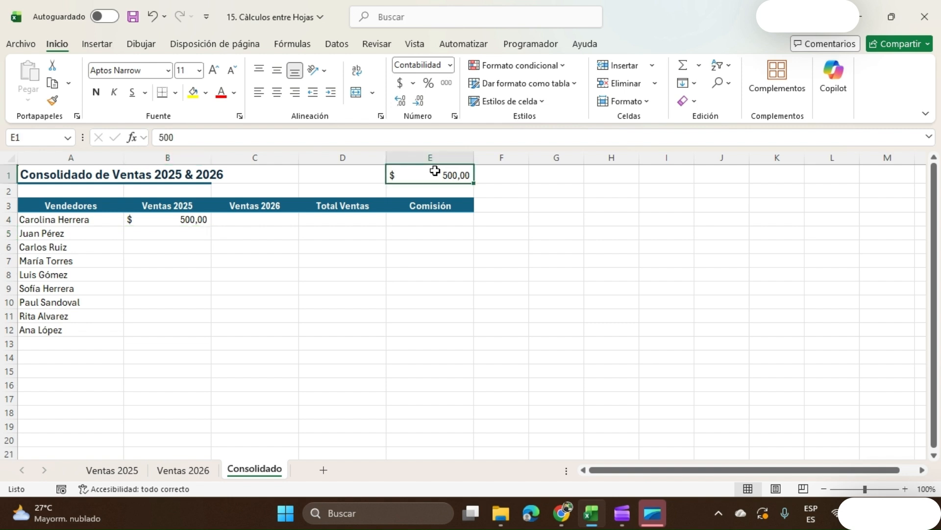
pyautogui.write('200')
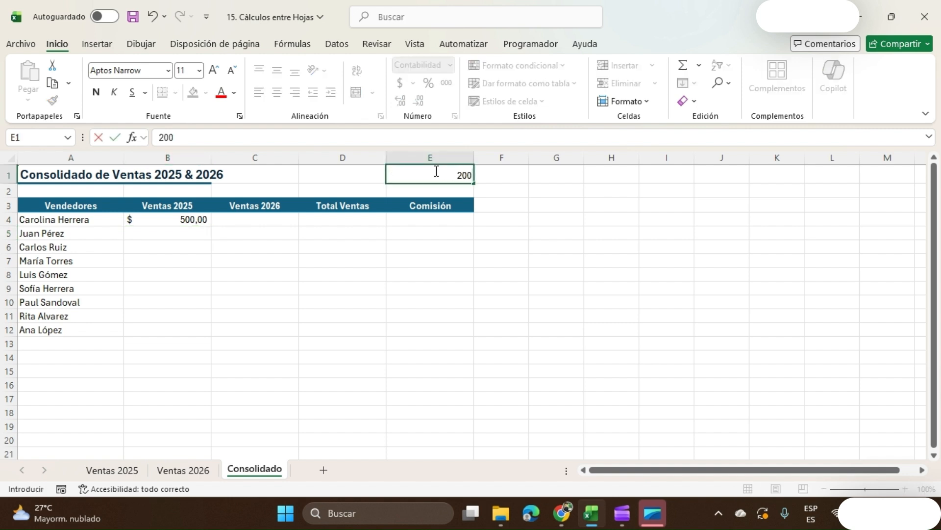
pyautogui.press('Tab')
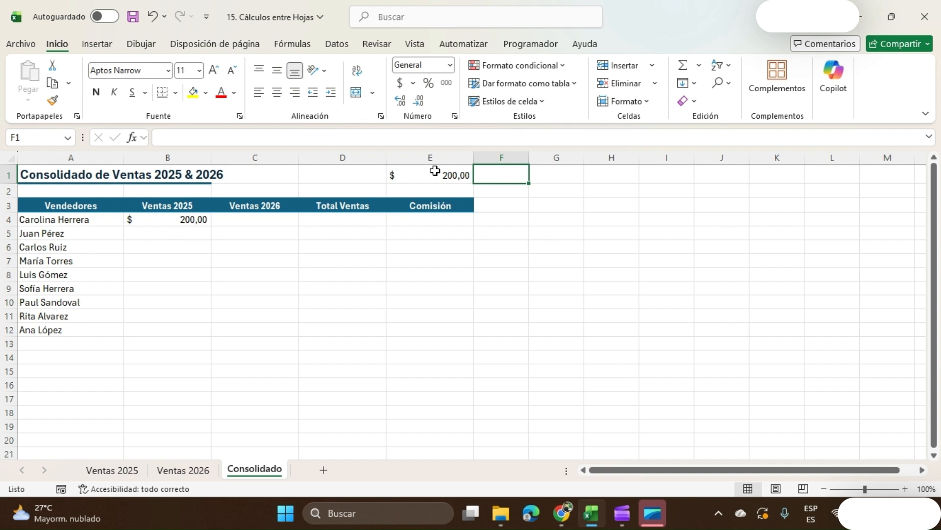
# - Clear the test value in E1 and the test formula in B4
pyautogui.click(435, 170)
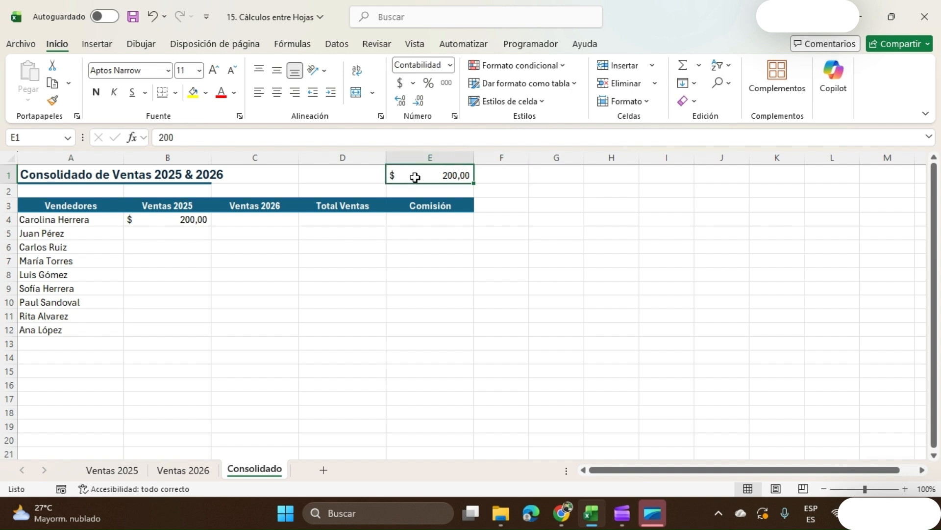
pyautogui.press('Delete')
pyautogui.click(176, 219)
pyautogui.press('Delete')
# - Link B4 of Consolidado to the first vendor's 2025 total with the formula ='Ventas 2025'!F4
pyautogui.write('=')
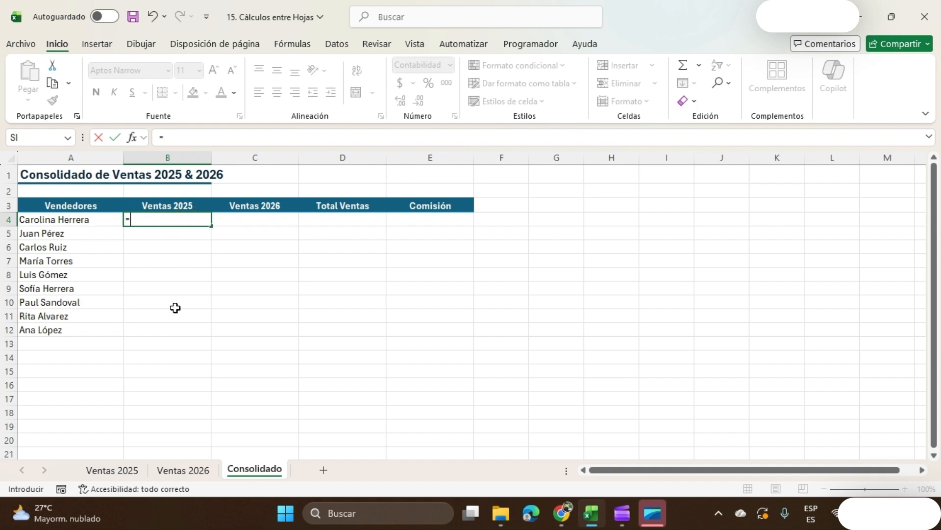
pyautogui.click(114, 472)
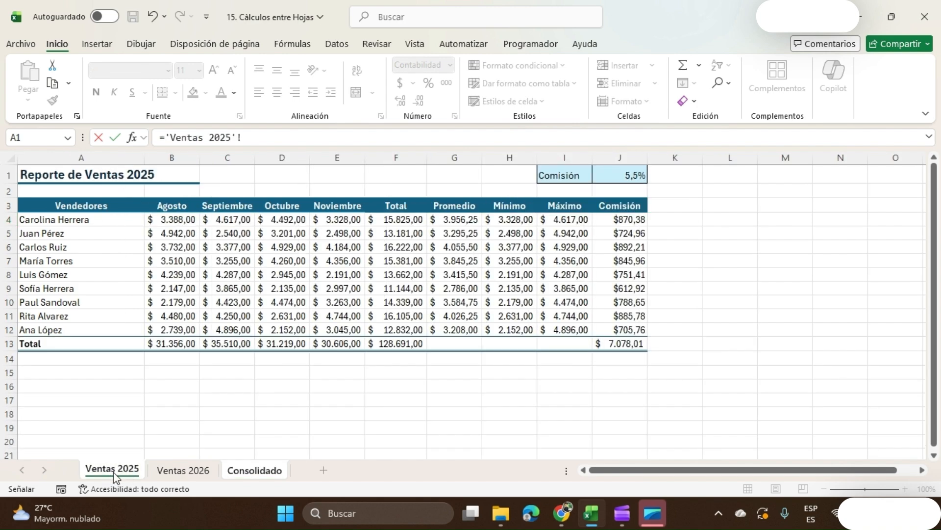
pyautogui.click(396, 219)
pyautogui.press('Return')
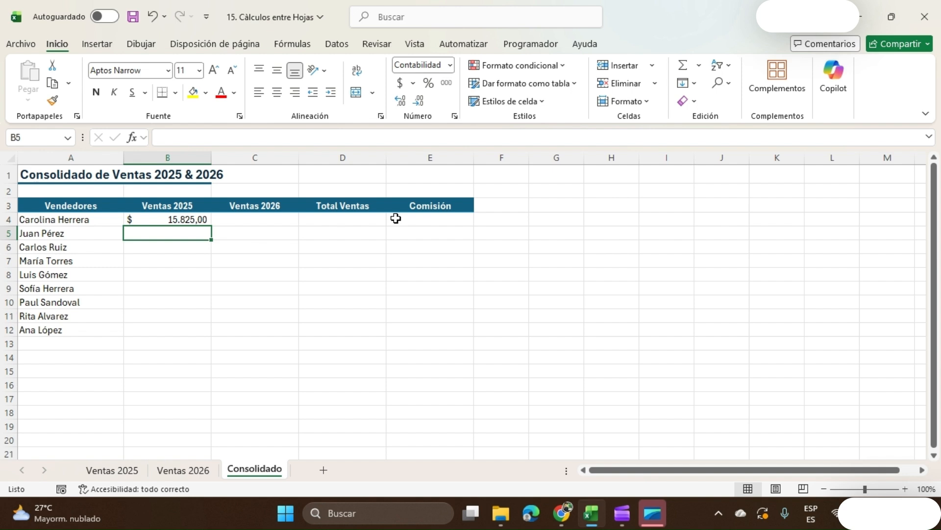
# - Examine the sheet name, quotation marks and cell reference that make up the formula in B4
pyautogui.click(173, 221)
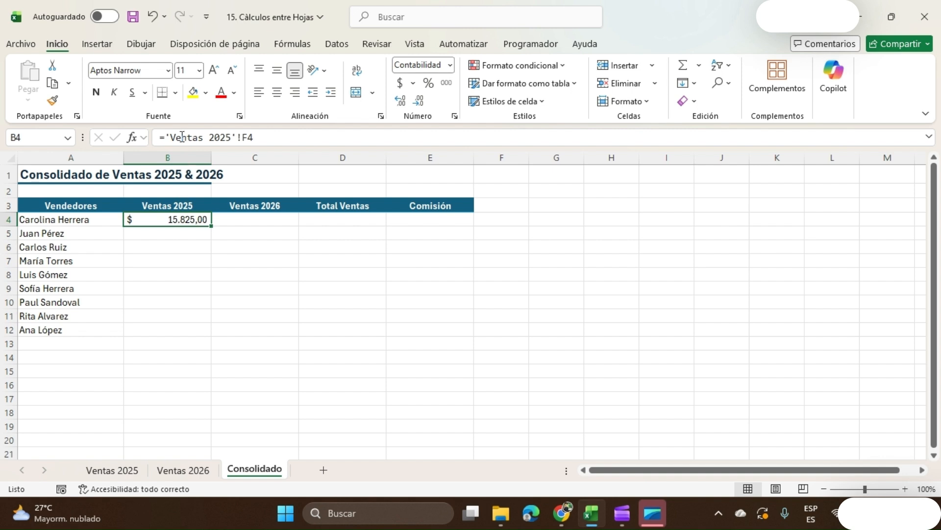
pyautogui.moveTo(170, 138); pyautogui.dragTo(231, 140)
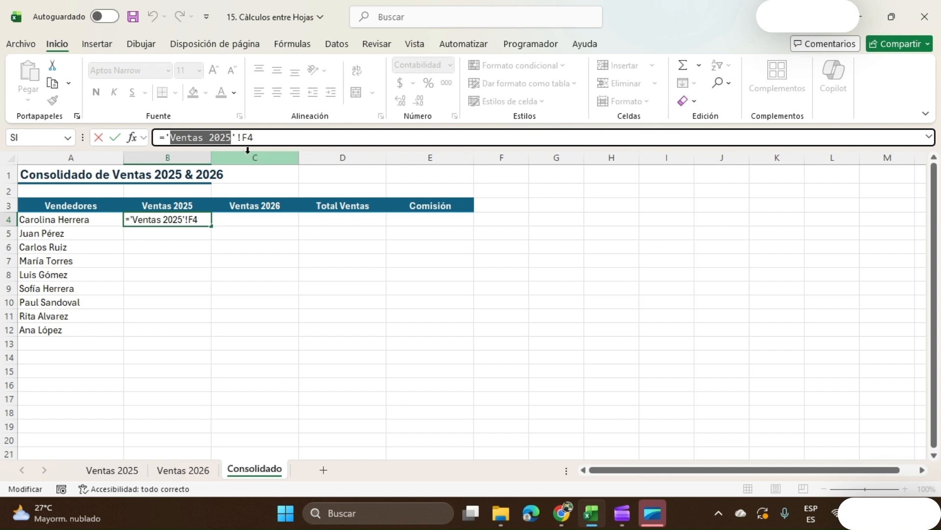
pyautogui.click(236, 136)
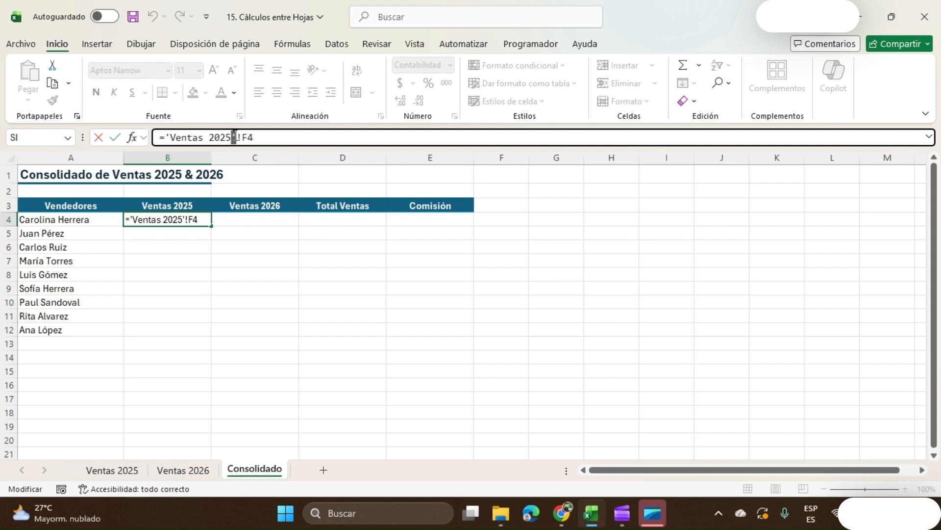
pyautogui.moveTo(169, 137); pyautogui.dragTo(164, 137)
pyautogui.moveTo(236, 137); pyautogui.dragTo(255, 137)
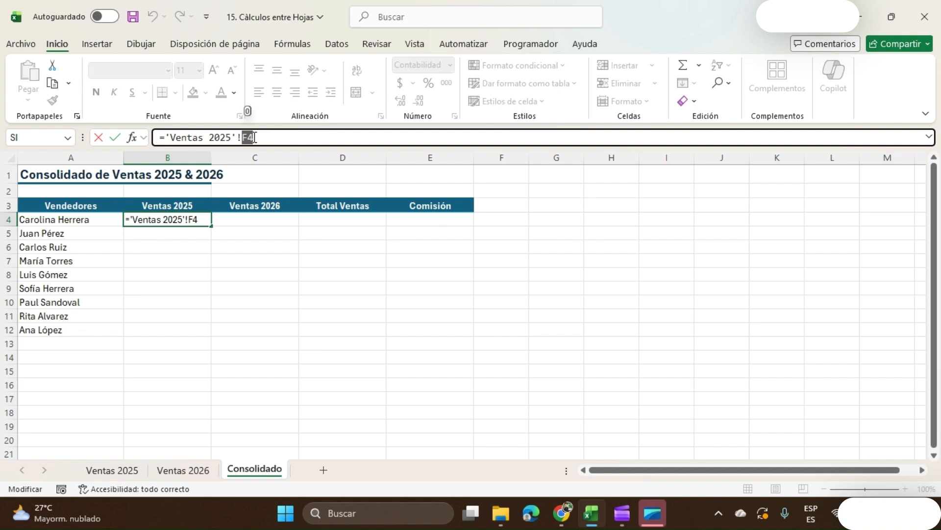
pyautogui.hotkey('ctrl', 'Return')
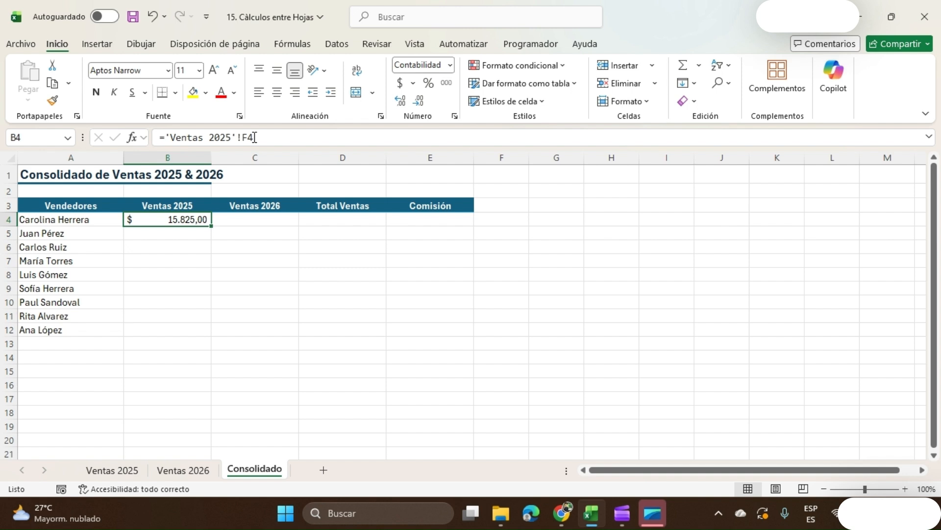
# - Link C4 of Consolidado to the first vendor's 2026 total with the formula ='Ventas 2026'!F4
pyautogui.press('Right')
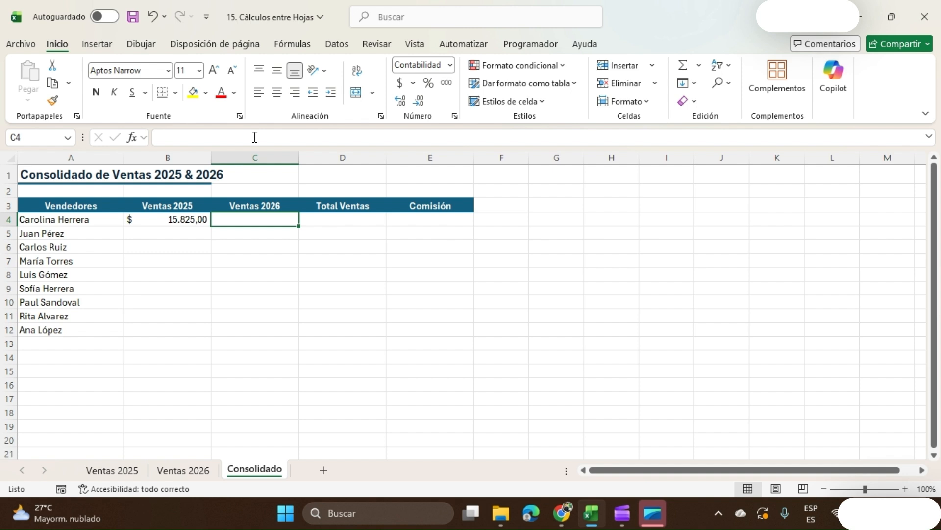
pyautogui.write('=')
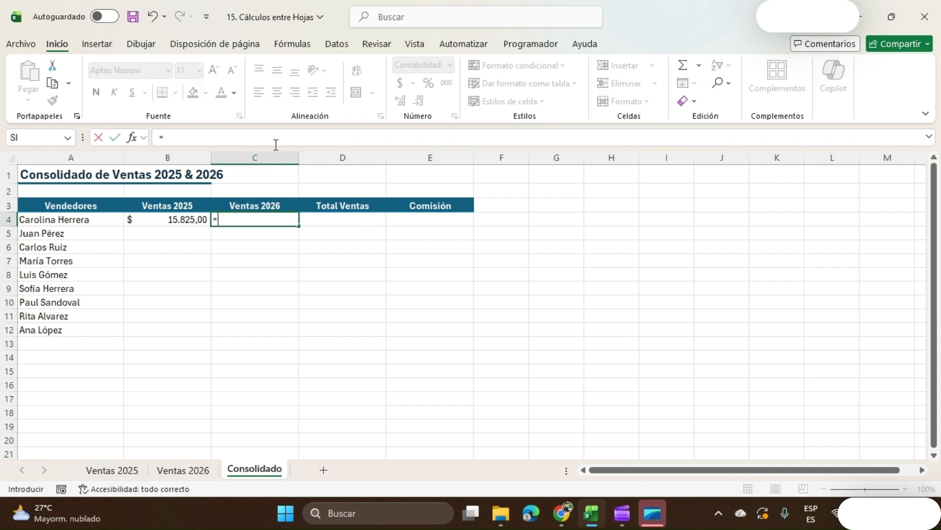
pyautogui.click(182, 474)
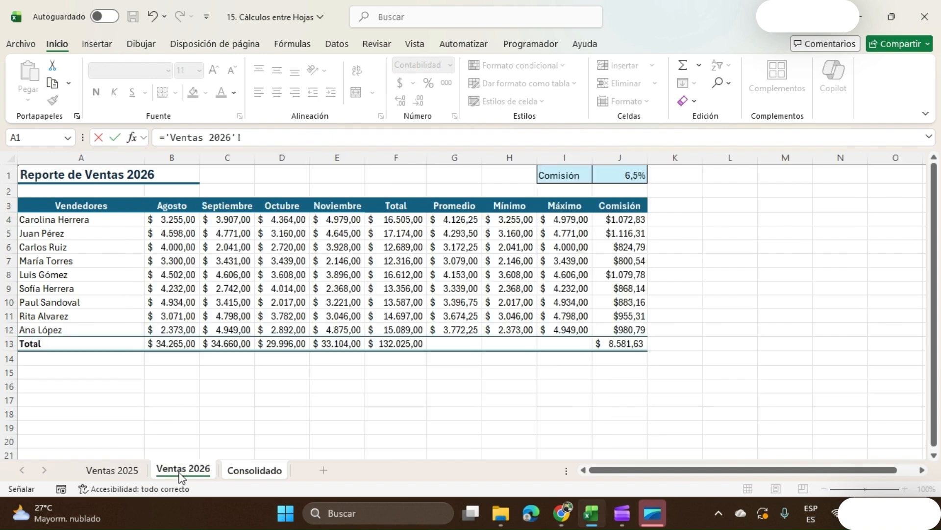
pyautogui.click(407, 219)
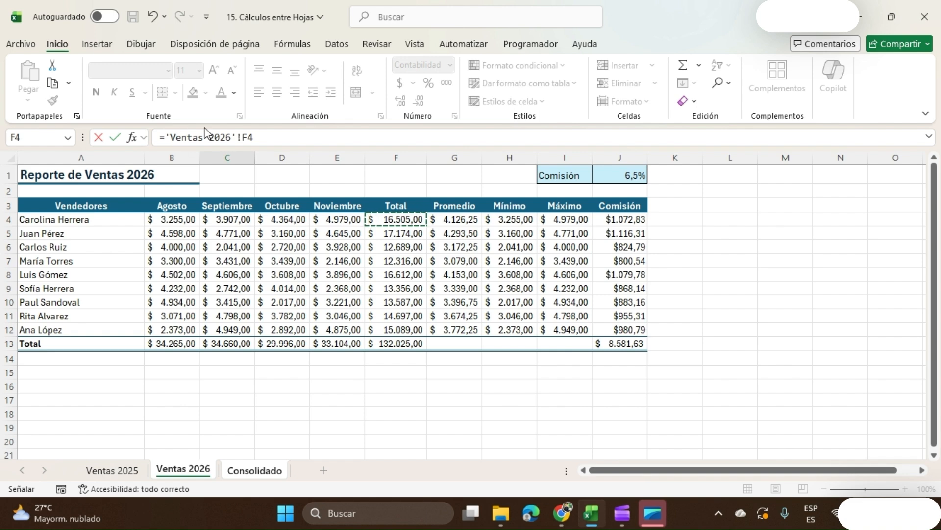
pyautogui.click(340, 220)
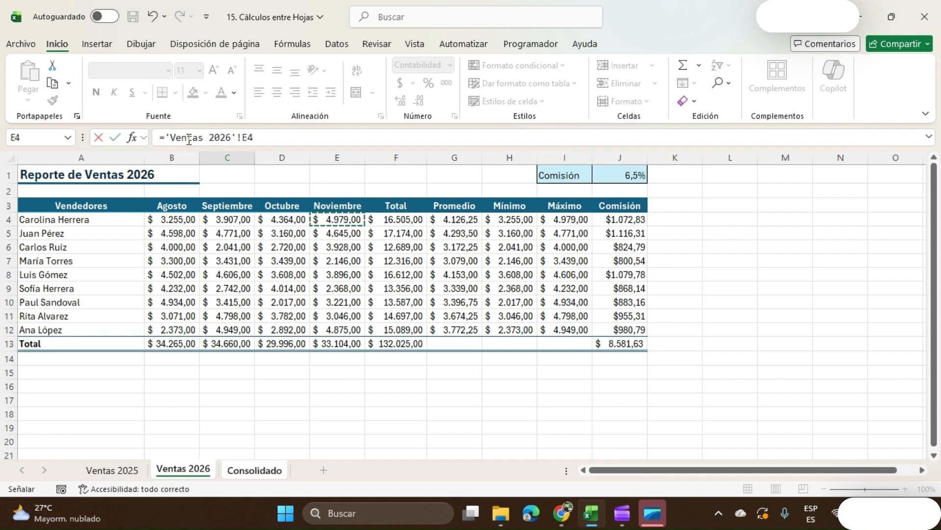
pyautogui.click(390, 221)
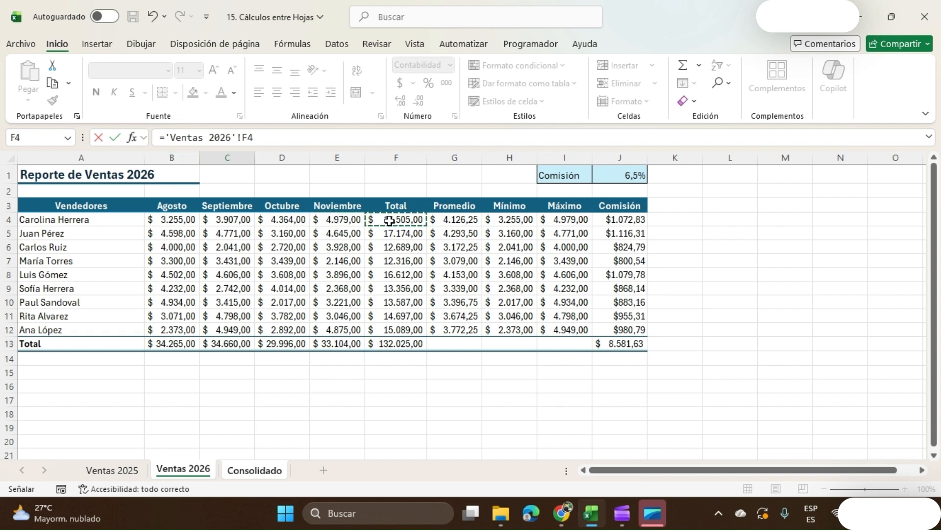
pyautogui.press('Return')
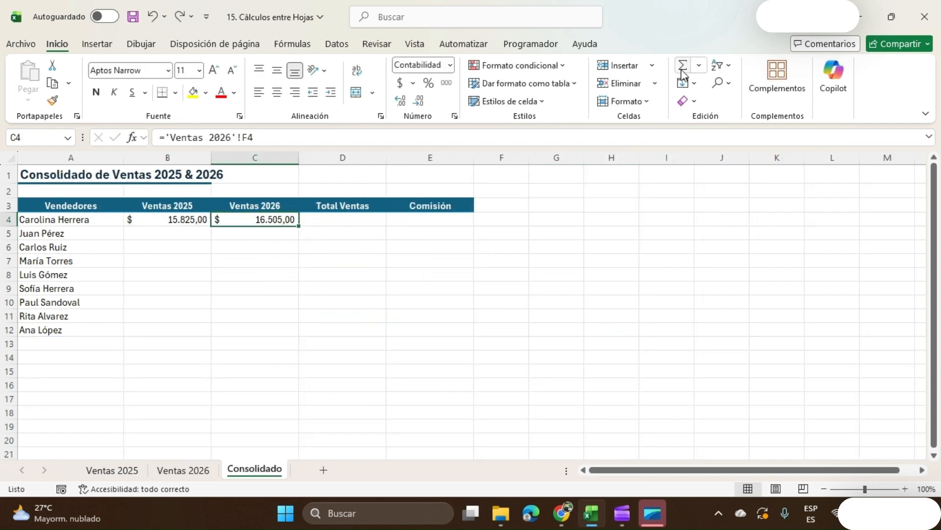
# - Calculate the first vendor's Total Ventas in D4 with AutoSum over the 2025 and 2026 sales
pyautogui.press('Right')
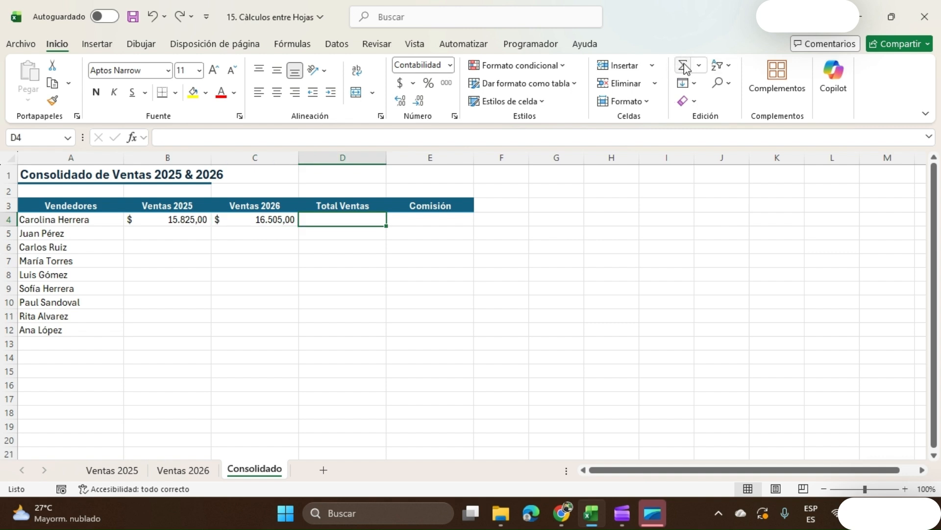
pyautogui.click(683, 68)
pyautogui.press('Tab')
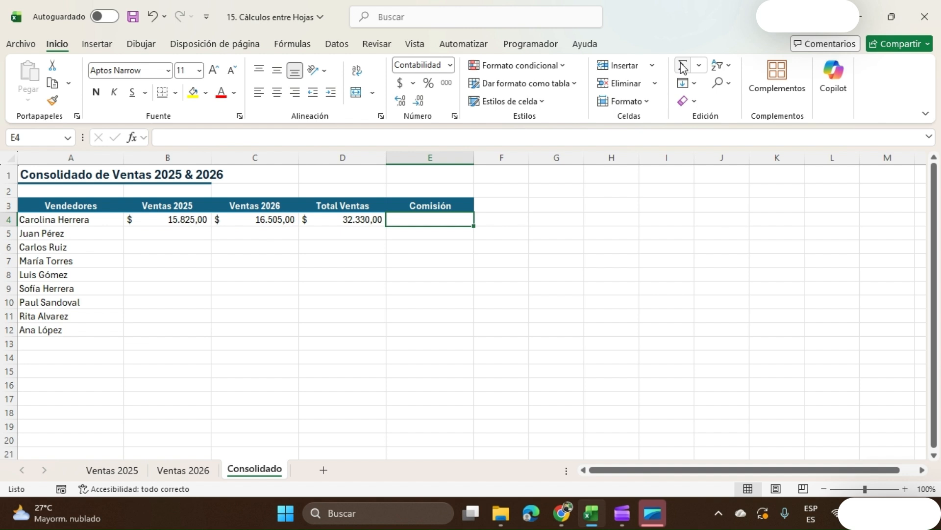
# - Add the first vendor's commissions from both years in E4 with the formula ='Ventas 2025'!J4+'Ventas 2026'!J4
pyautogui.write('=')
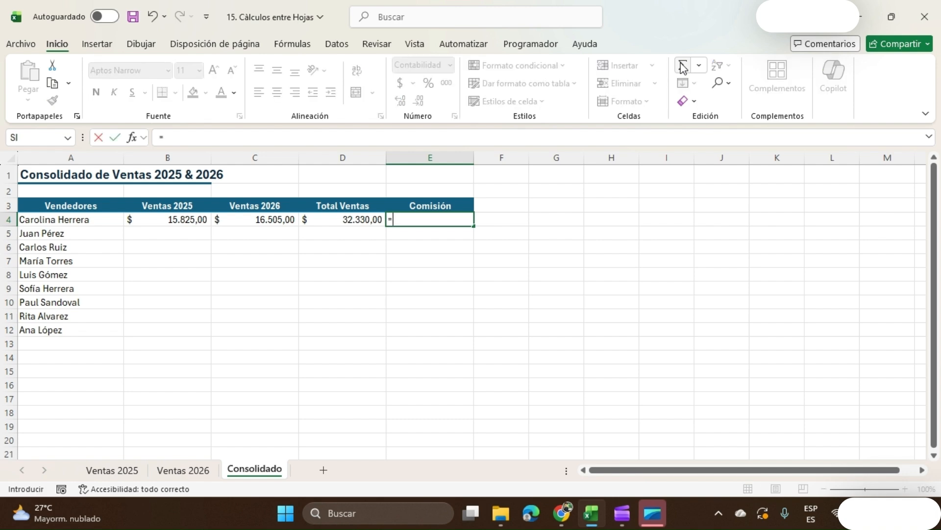
pyautogui.click(130, 472)
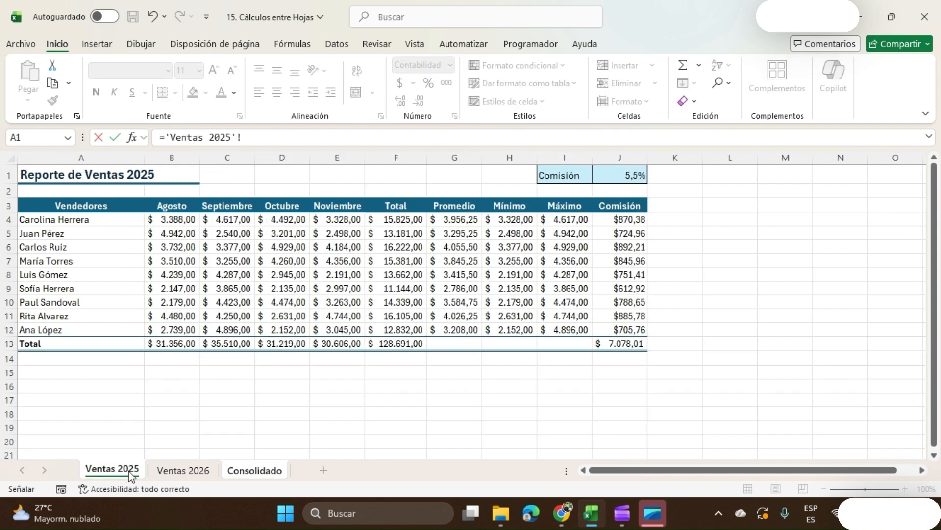
pyautogui.click(612, 219)
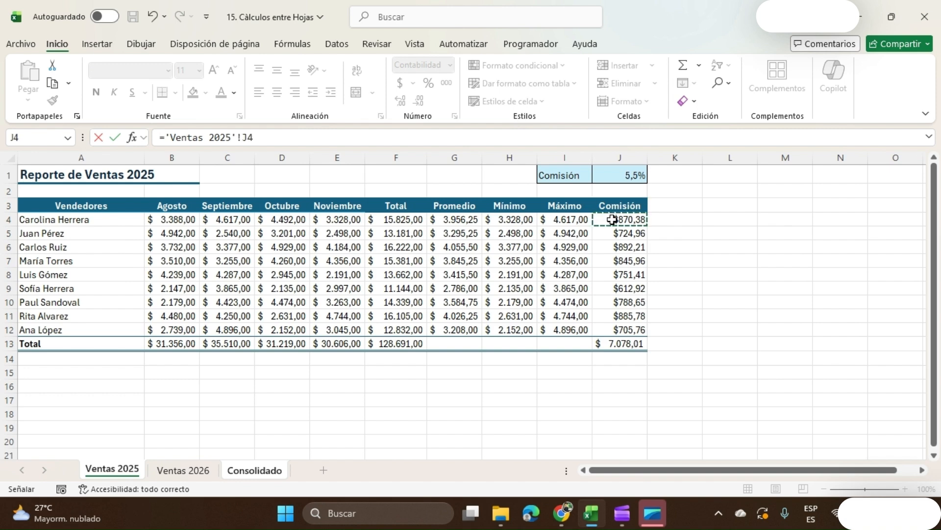
pyautogui.write('+')
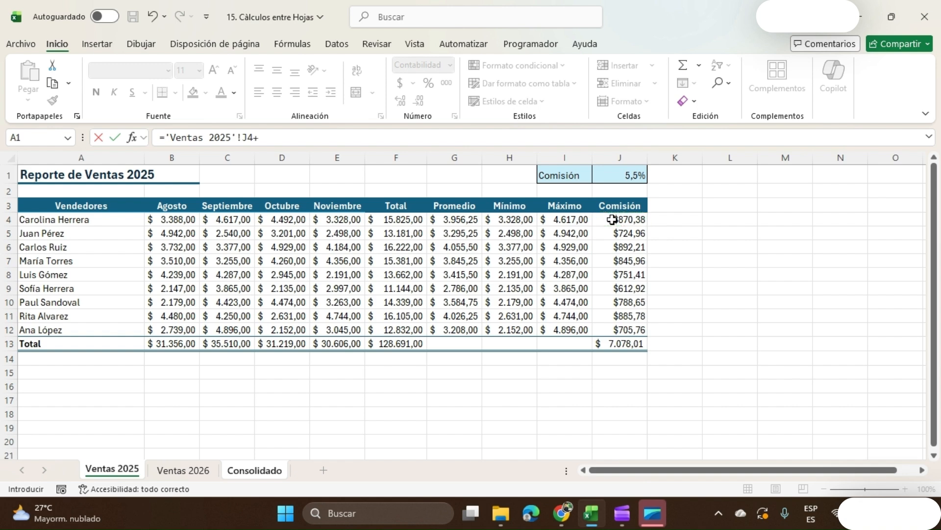
pyautogui.click(195, 470)
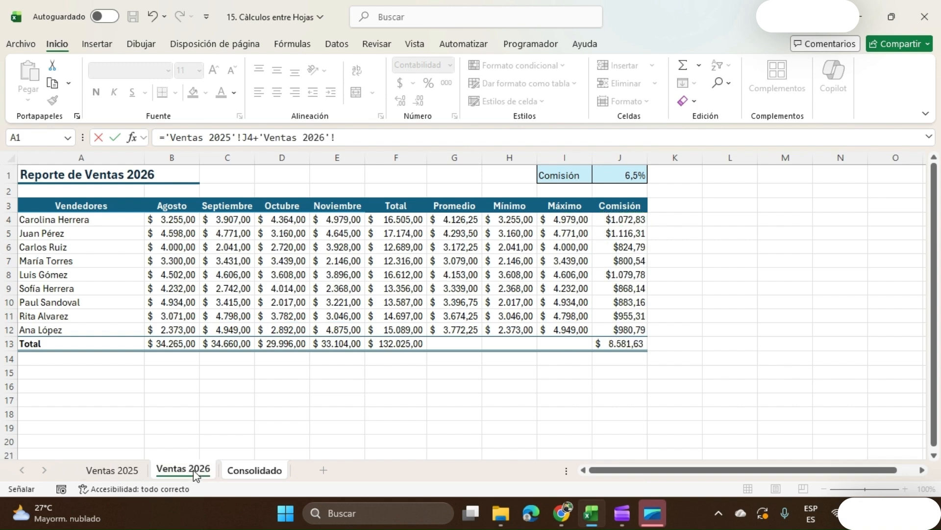
pyautogui.click(615, 219)
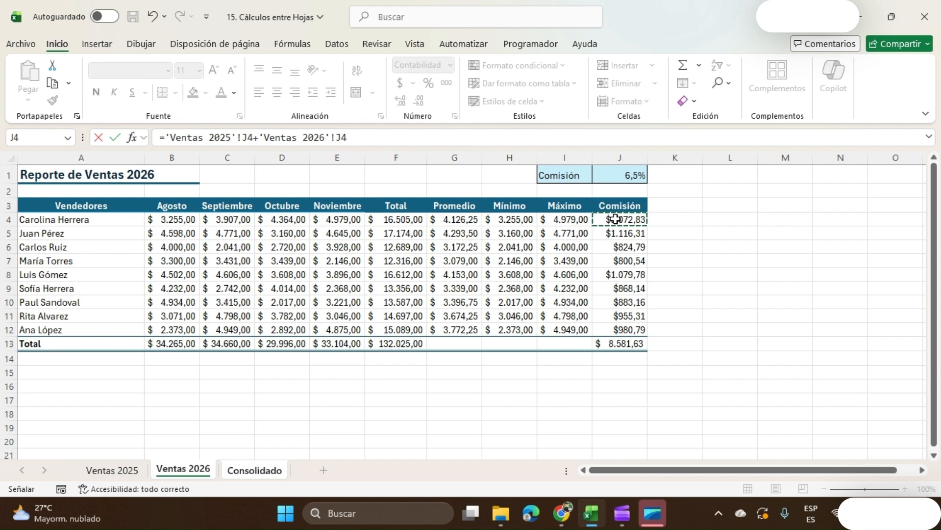
pyautogui.press('Return')
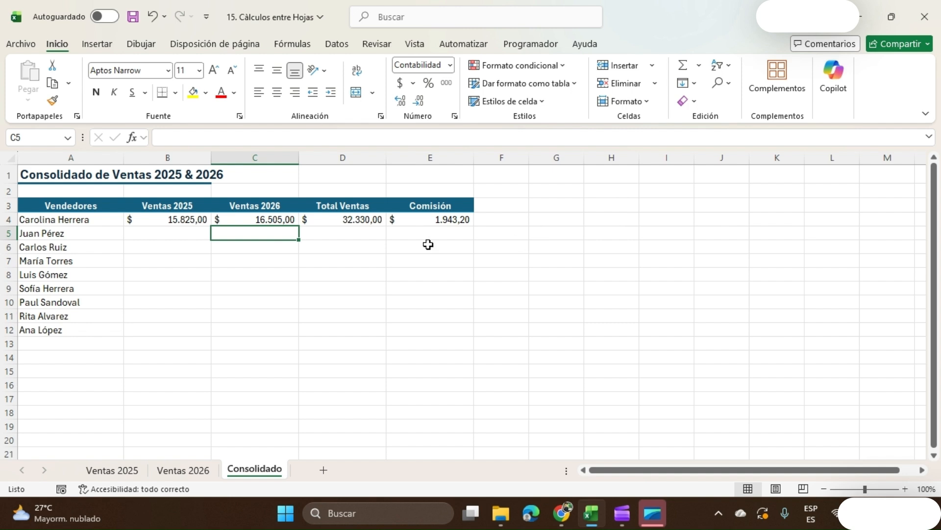
# - Fill the formulas in B4:E4 down through row 12 for all remaining vendors
pyautogui.moveTo(154, 220); pyautogui.dragTo(441, 219)
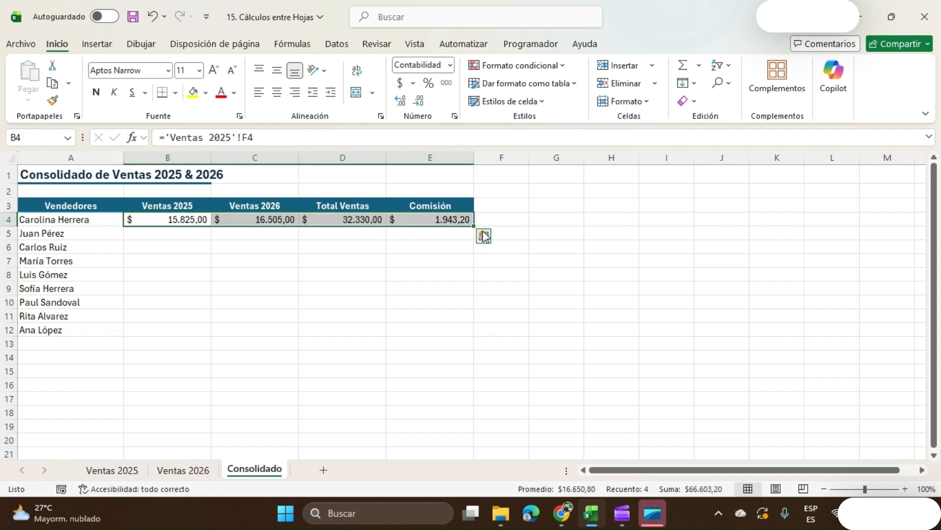
pyautogui.doubleClick(476, 226)
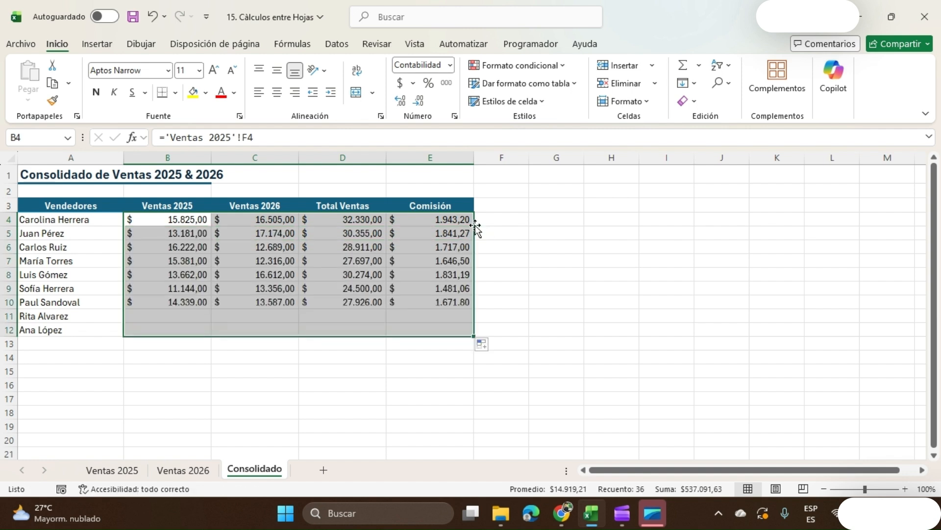